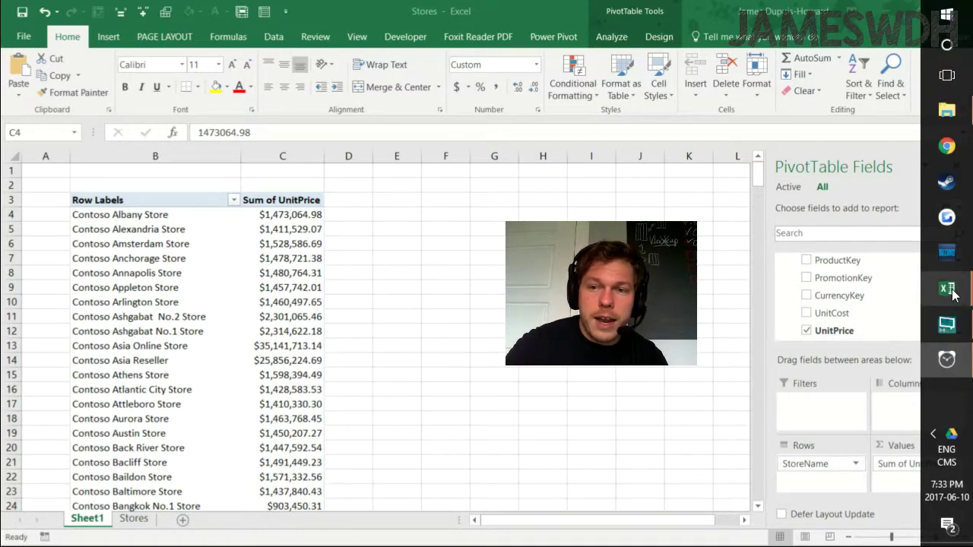
- Switch to the Power Pivot window for Stores.xlsx and show the DimStores table in data view
mouse_move(953, 292)
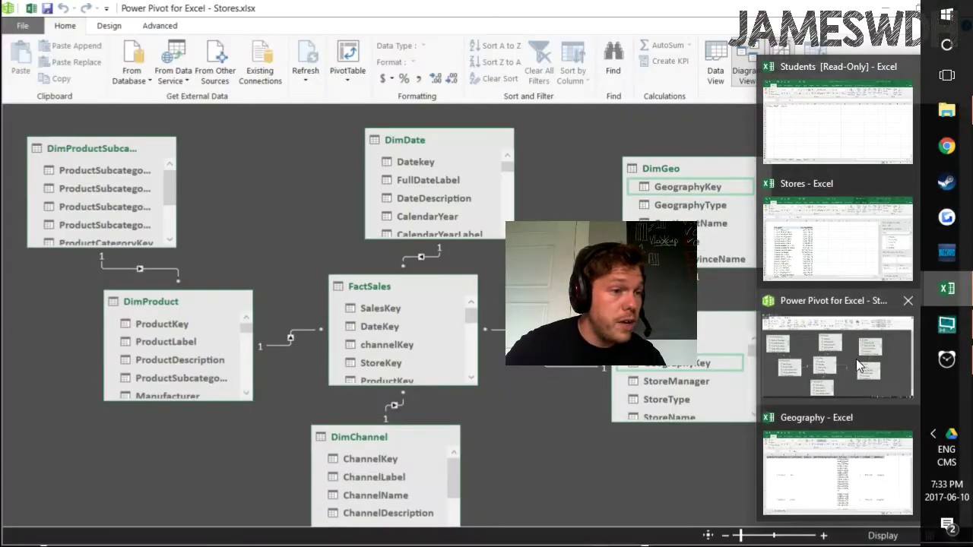
click(858, 366)
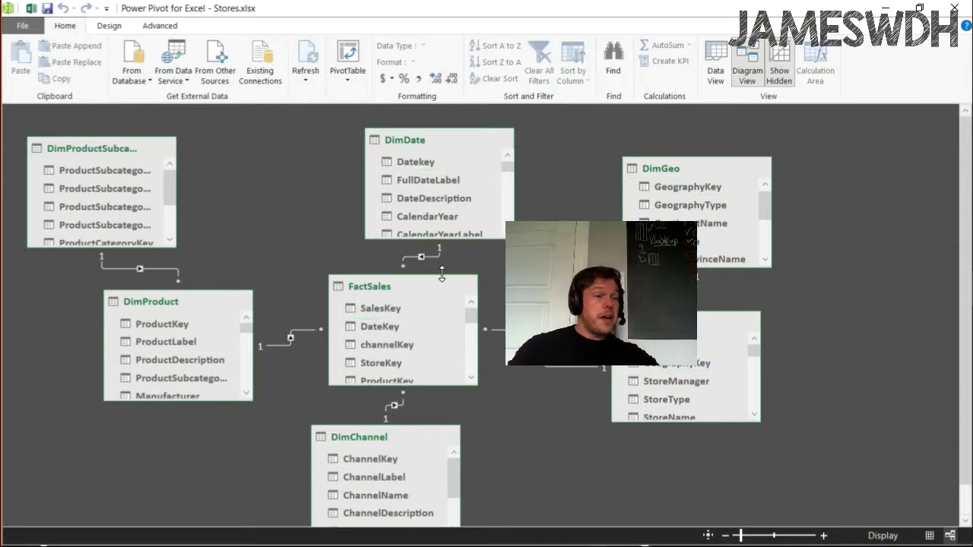
click(930, 536)
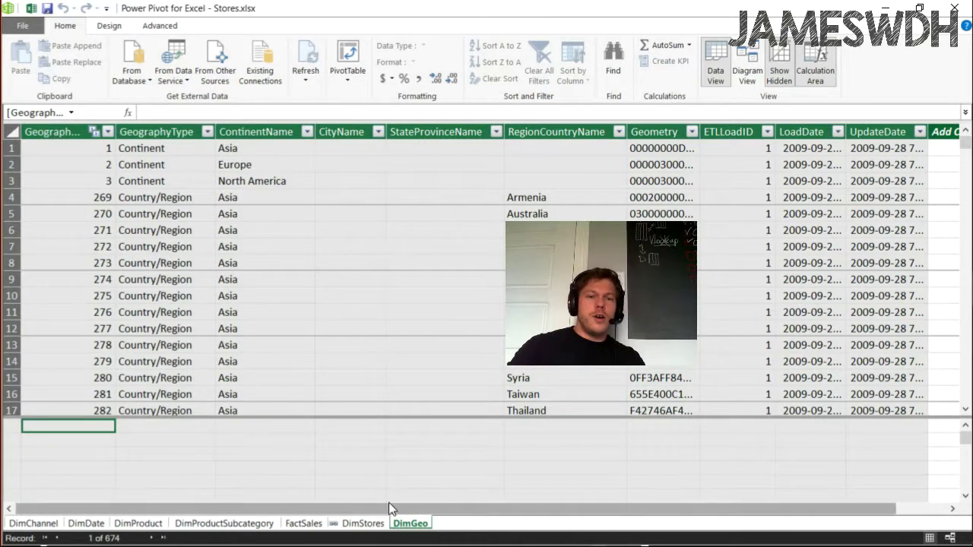
click(362, 524)
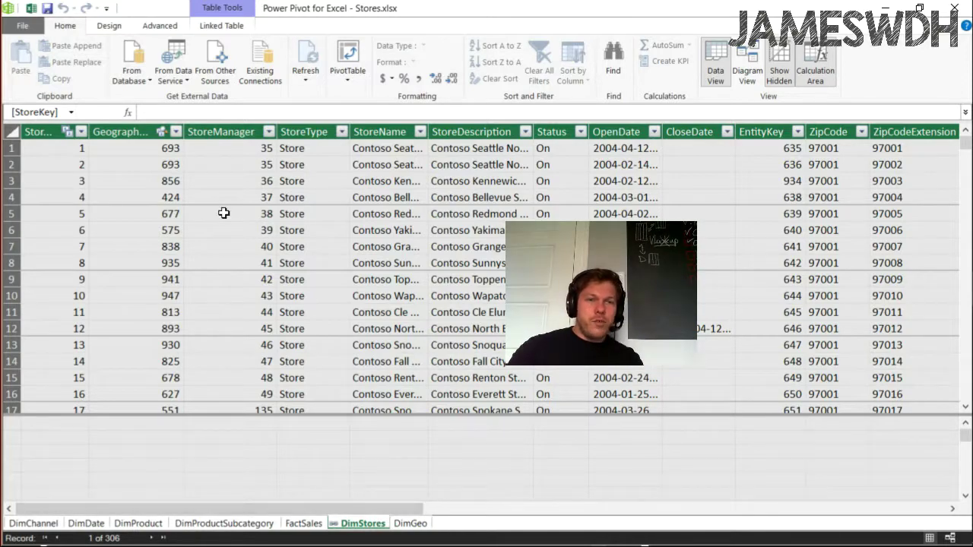
- Start a new calculated column at the end of the DimStores table with the RELATED function
drag(400, 511, 376, 511)
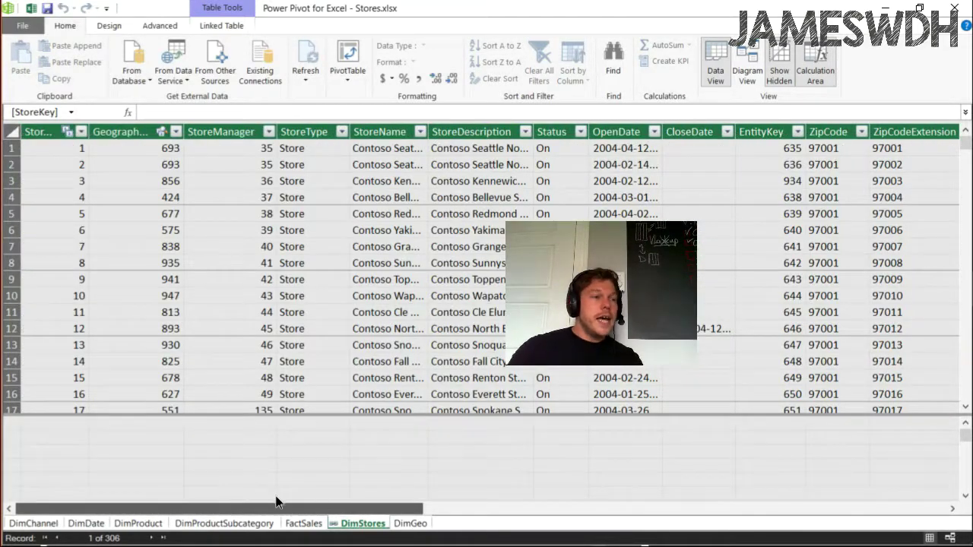
drag(280, 503, 946, 516)
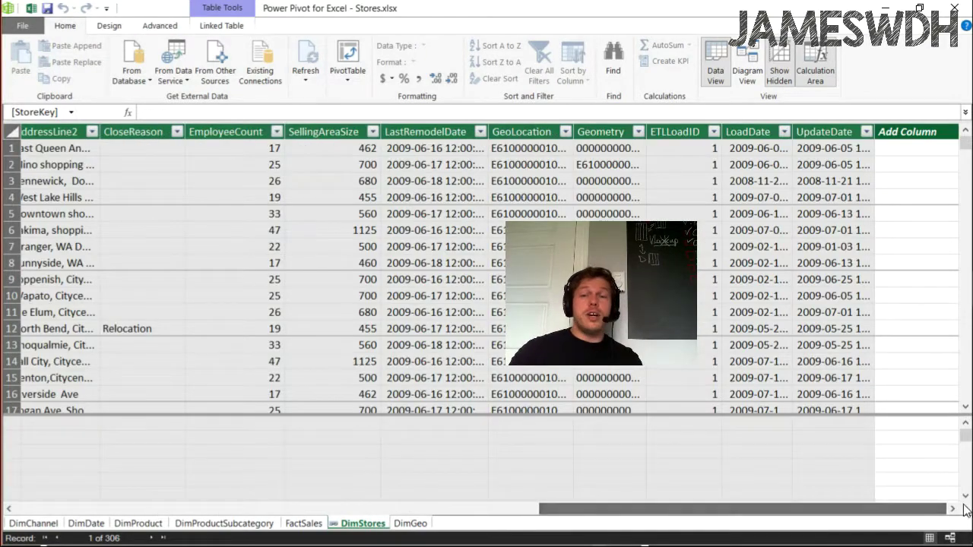
click(892, 148)
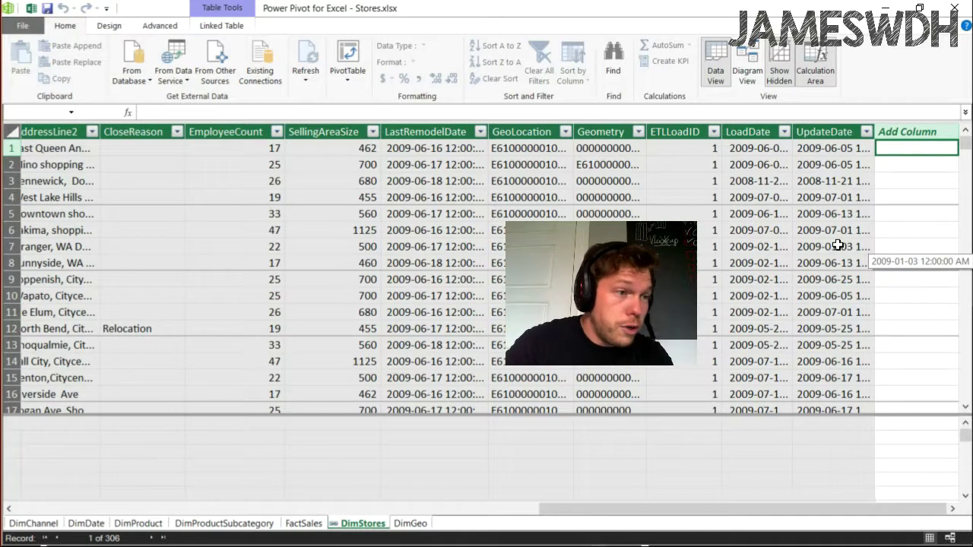
text(=)
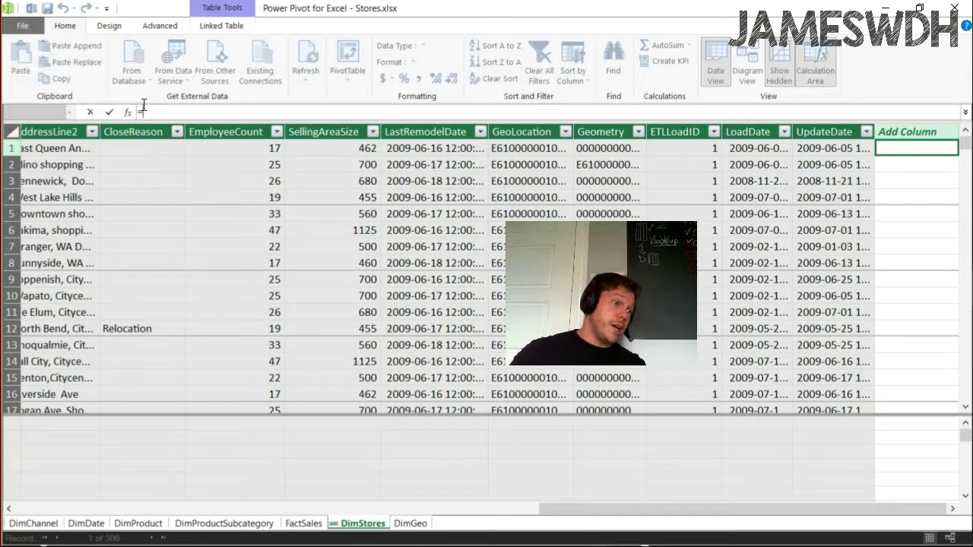
text(e)
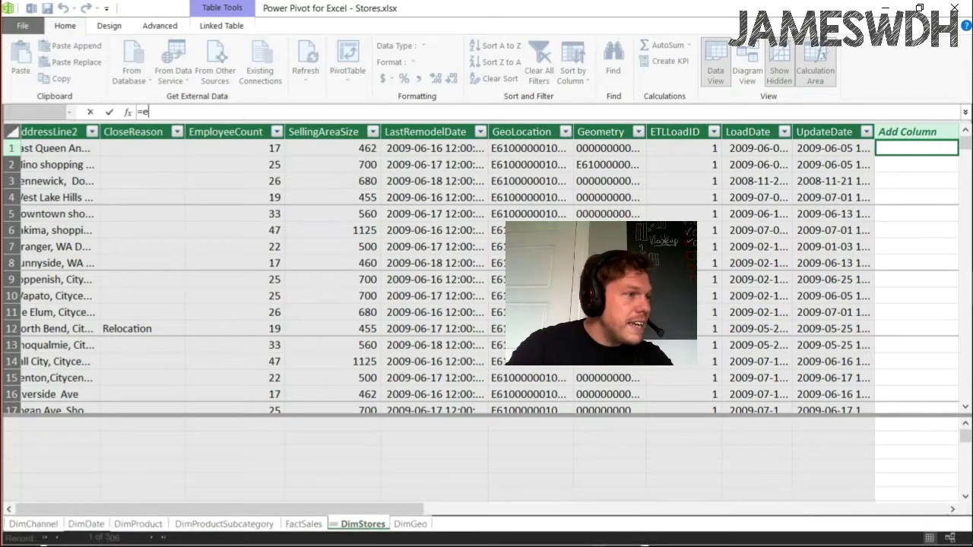
text(wl)
key(BackSpace)
key(BackSpace)
key(BackSpace)
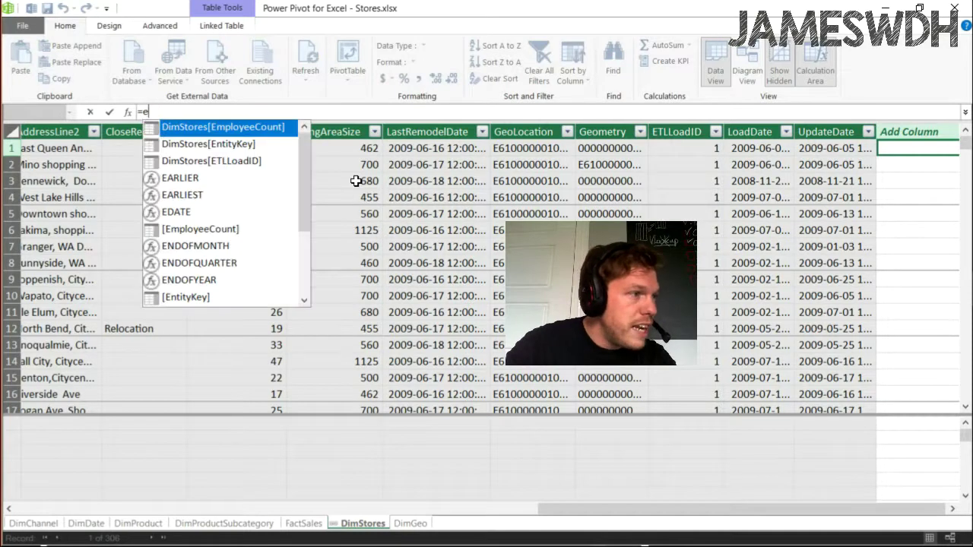
text(RELA)
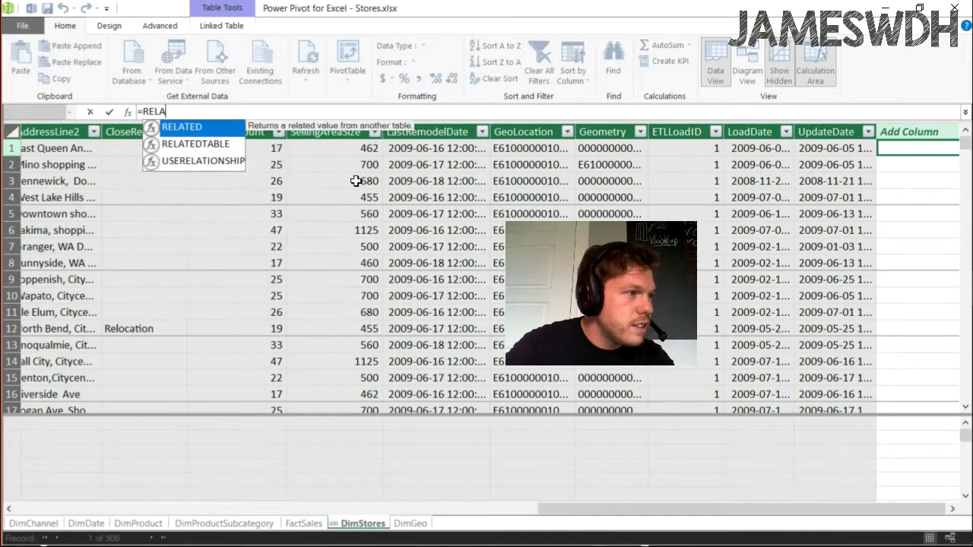
key(Tab)
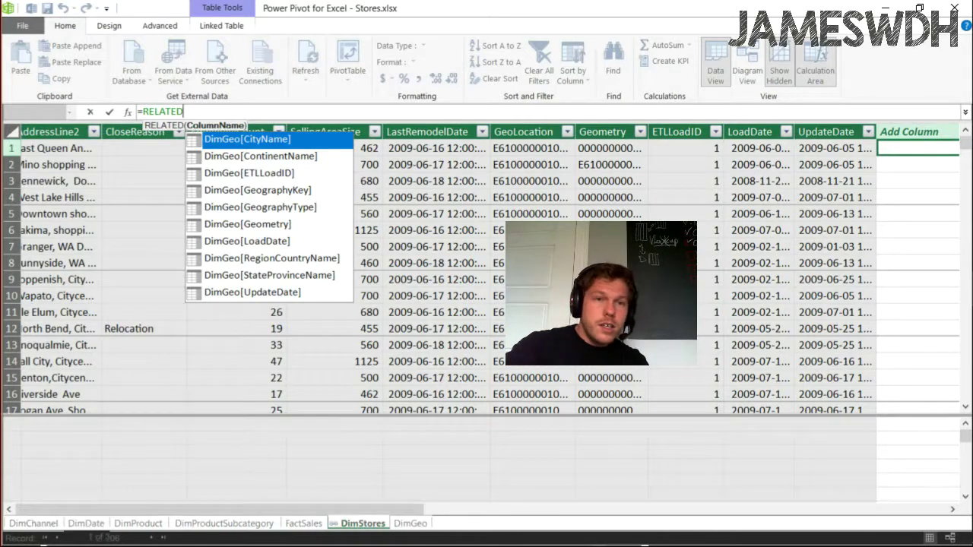
- Cut the function name back to REL and insert the RELATED function again
key(BackSpace)
key(BackSpace)
key(BackSpace)
key(BackSpace)
key(BackSpace)
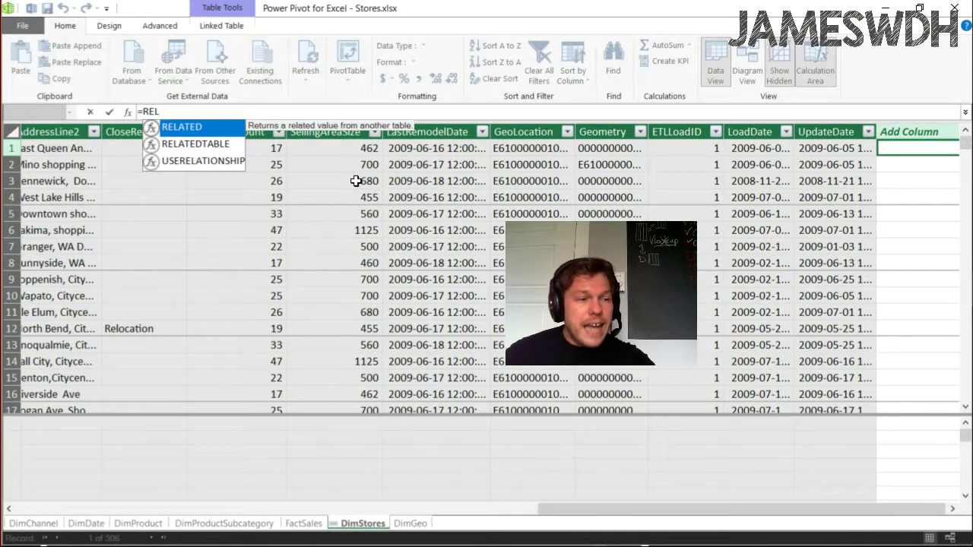
key(Tab)
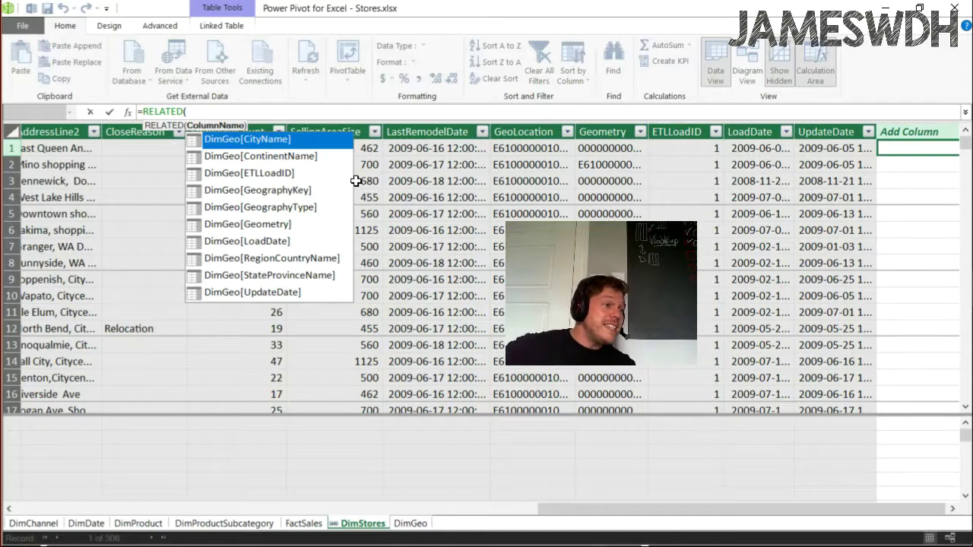
- Complete the DimStores formula as =RELATED(DimGeo[ContinentName])
key(Down)
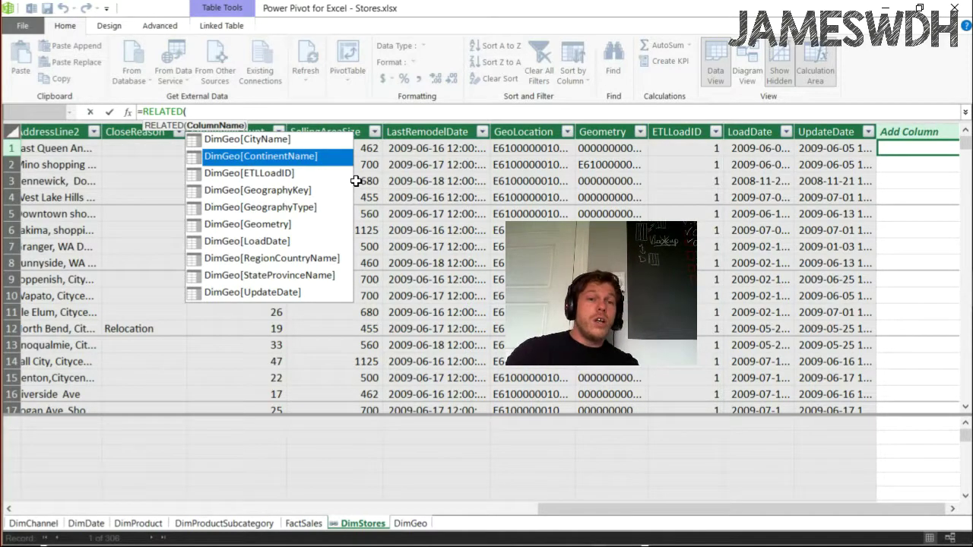
key(Down)
key(Down)
key(Down)
key(Down)
key(Down)
key(Down)
key(Down)
key(Down)
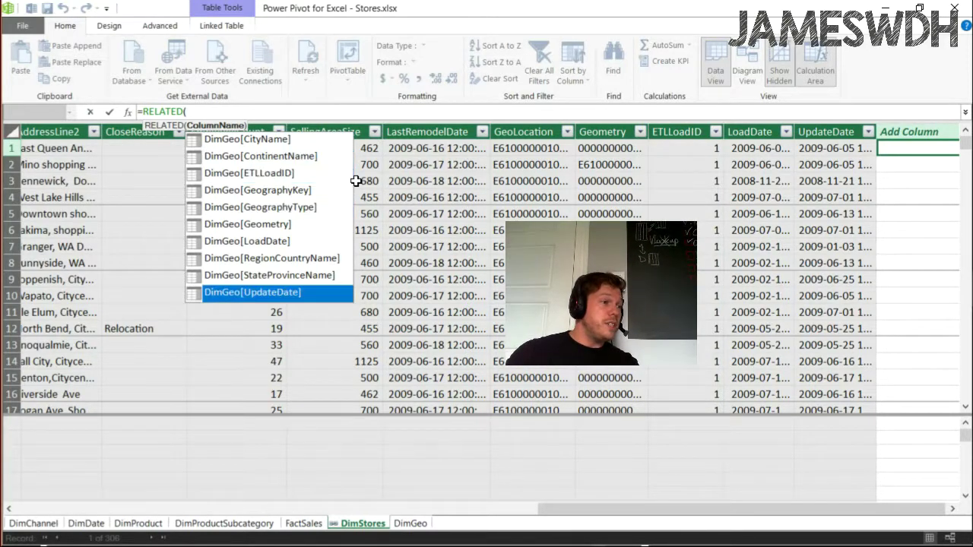
key(Up)
key(Up)
key(Up)
key(Up)
key(Up)
key(Up)
key(Up)
key(Up)
key(Up)
key(Down)
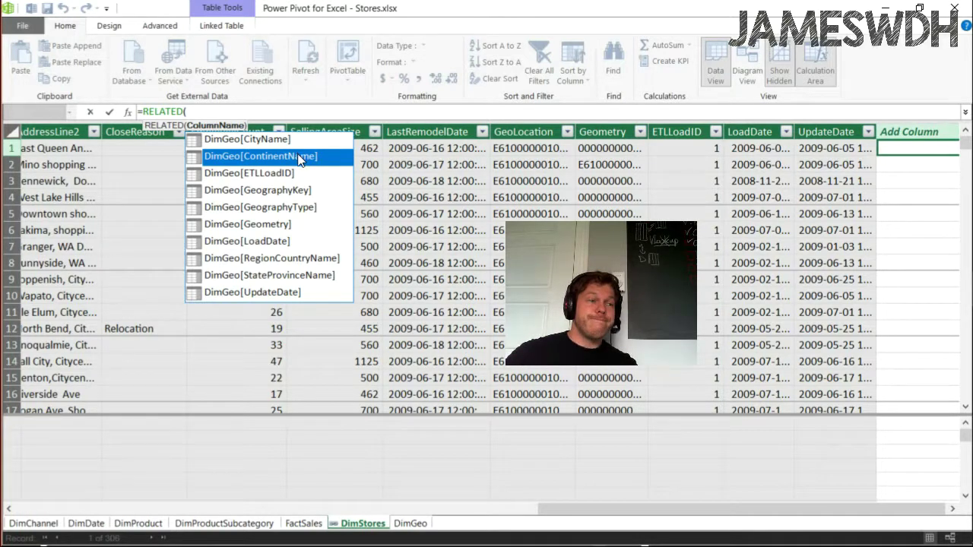
double_click(349, 153)
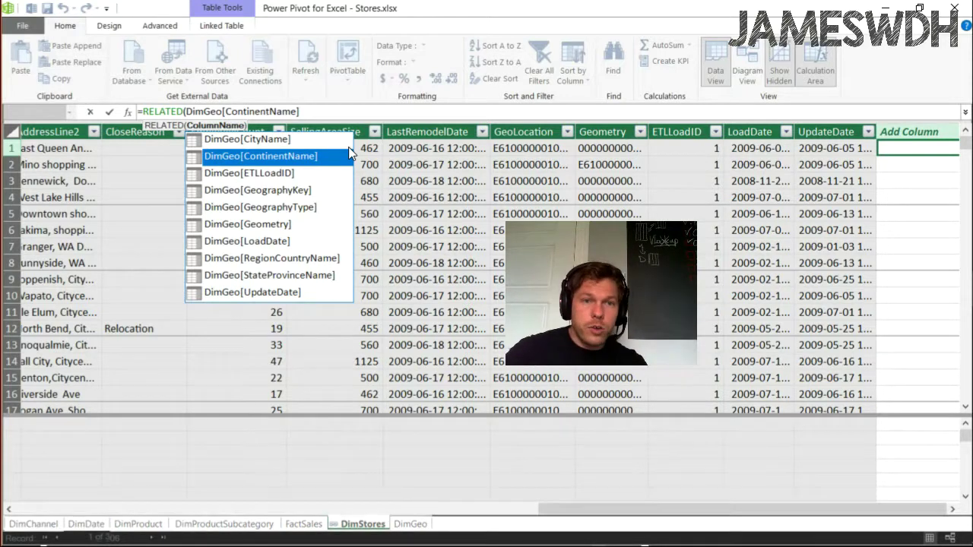
text())
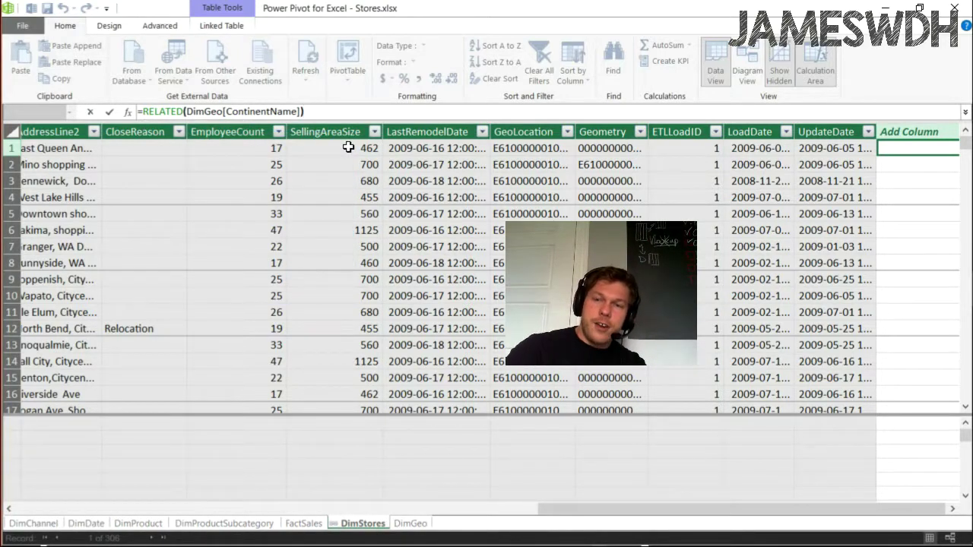
key(Return)
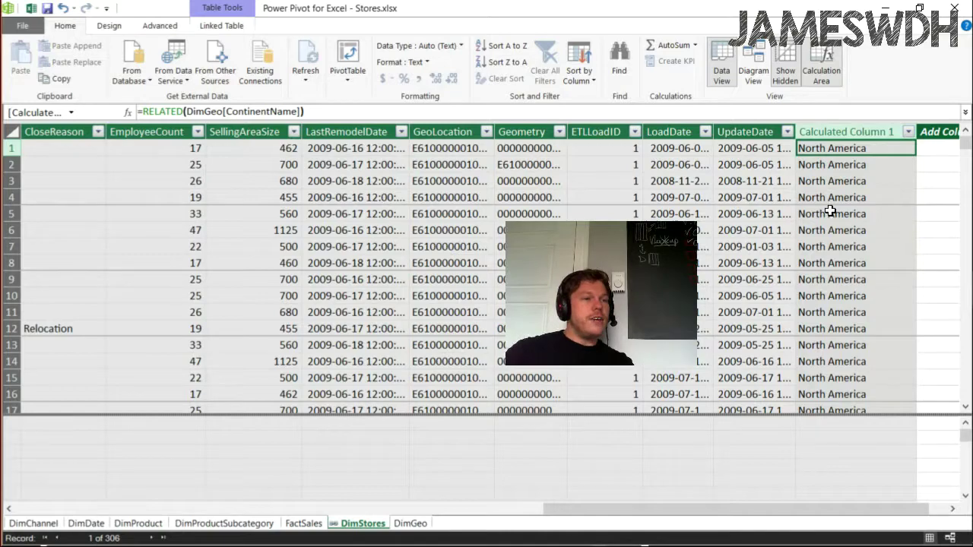
- Examine the DimProduct table and the subcategory names in the DimProductSubcategory table
mouse_move(966, 148)
mouse_down()
mouse_move(960, 394)
mouse_move(946, 146)
mouse_up()
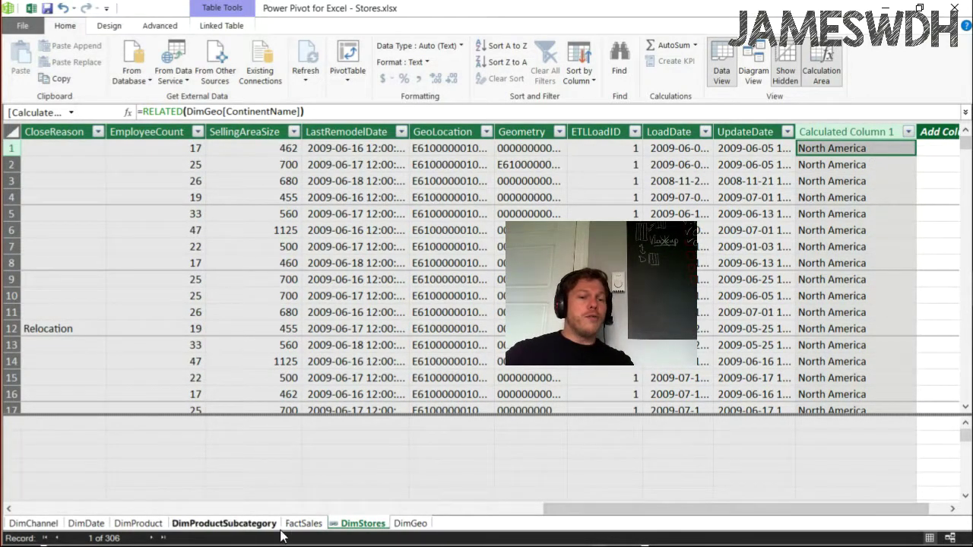
click(176, 527)
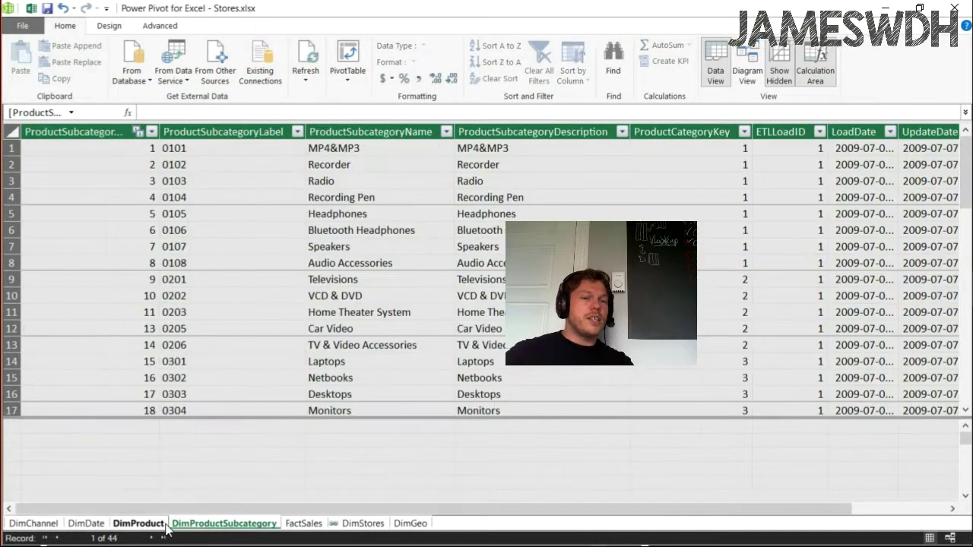
click(144, 524)
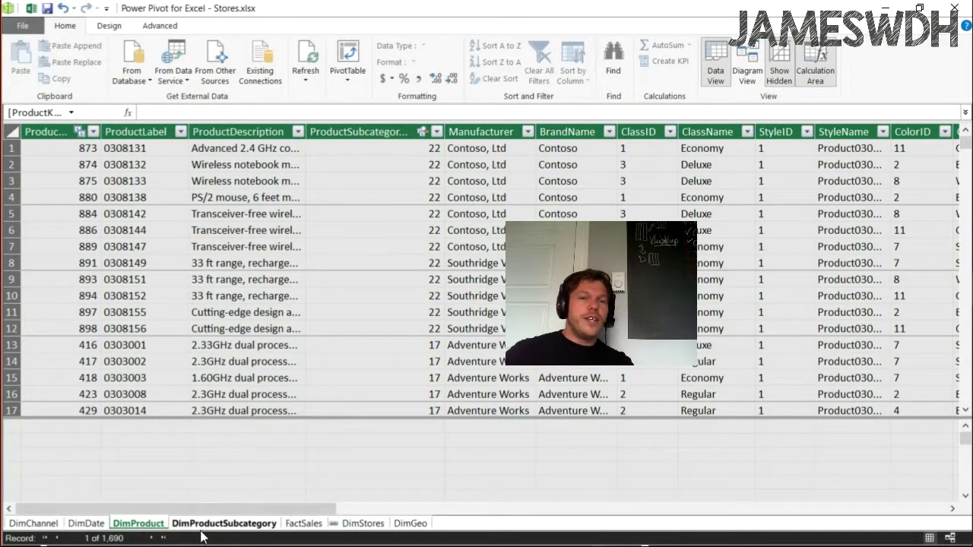
click(205, 525)
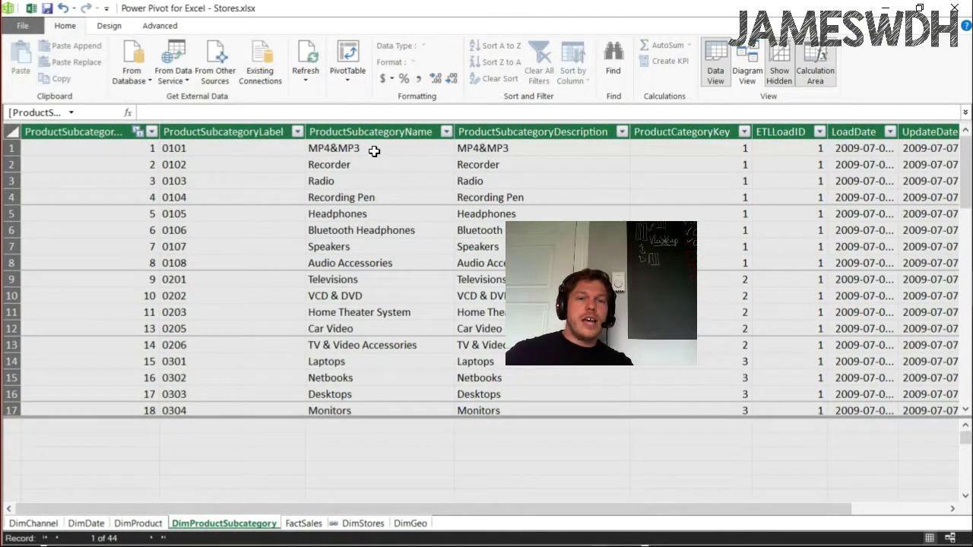
drag(374, 151, 362, 378)
scroll(350, 369, down, 1)
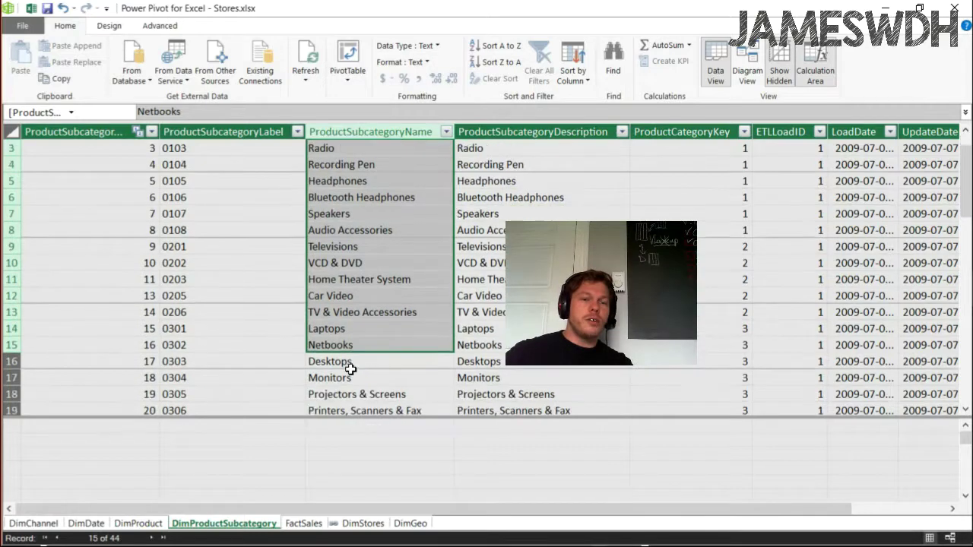
scroll(350, 369, down, 2)
click(139, 525)
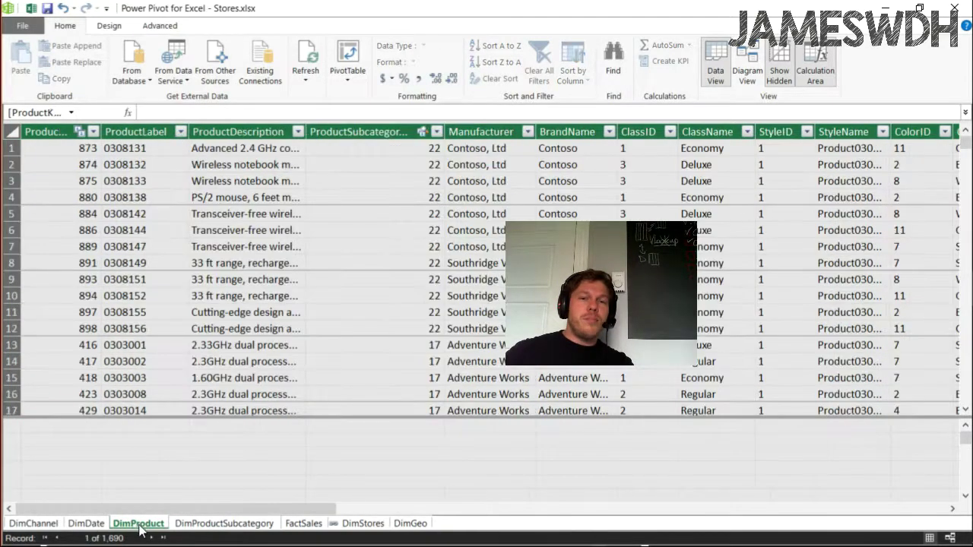
click(200, 525)
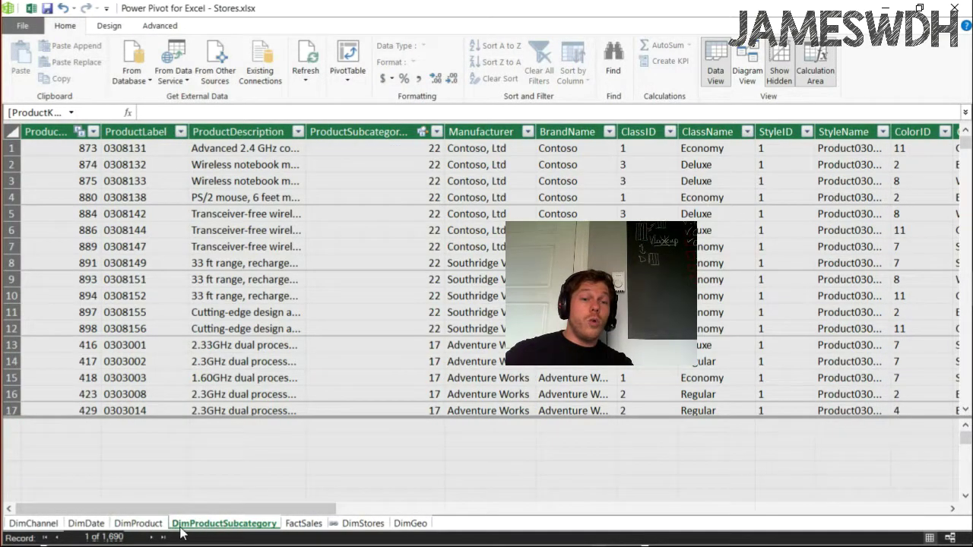
- Start a new calculated column at the end of the DimProduct table with the RELATED function
click(154, 529)
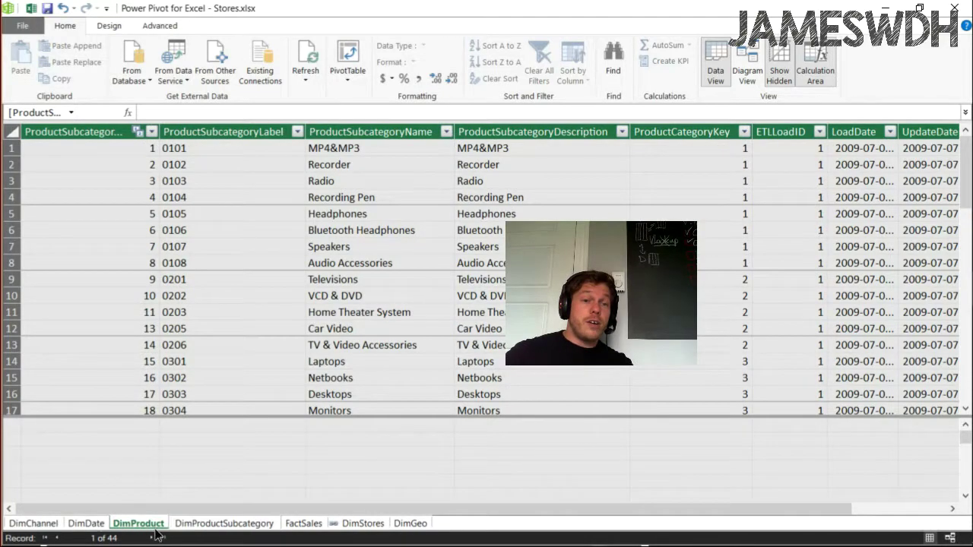
drag(516, 525, 852, 514)
click(910, 147)
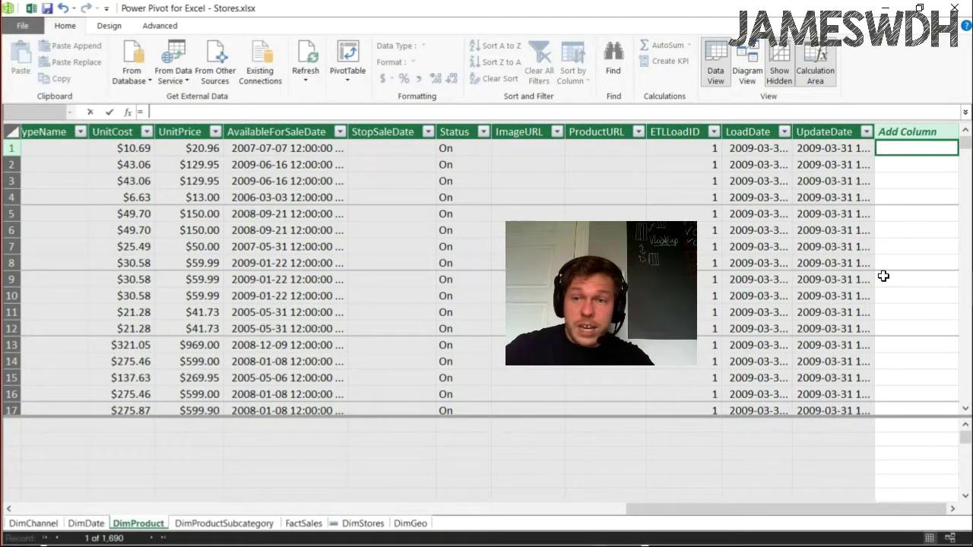
text(=REL)
key(Tab)
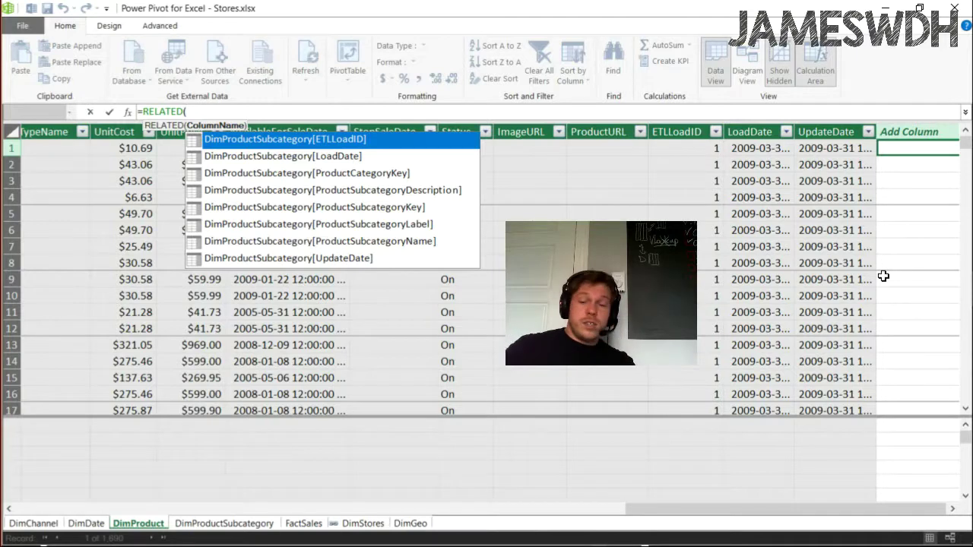
- Complete the DimProduct formula as =RELATED(DimProductSubcategory[ProductSubcategoryDescription])
key(Down)
key(Up)
key(Up)
key(Up)
key(Up)
key(Up)
key(Up)
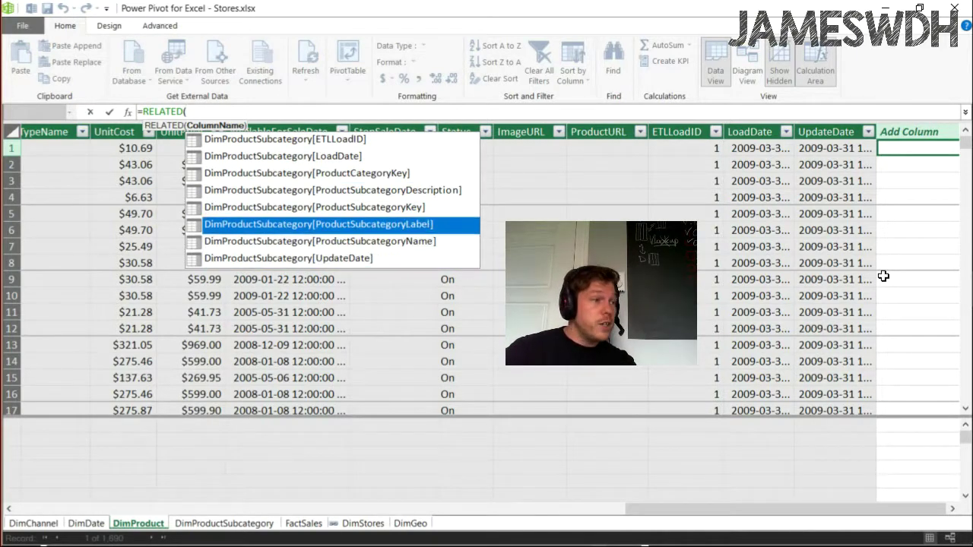
key(Up)
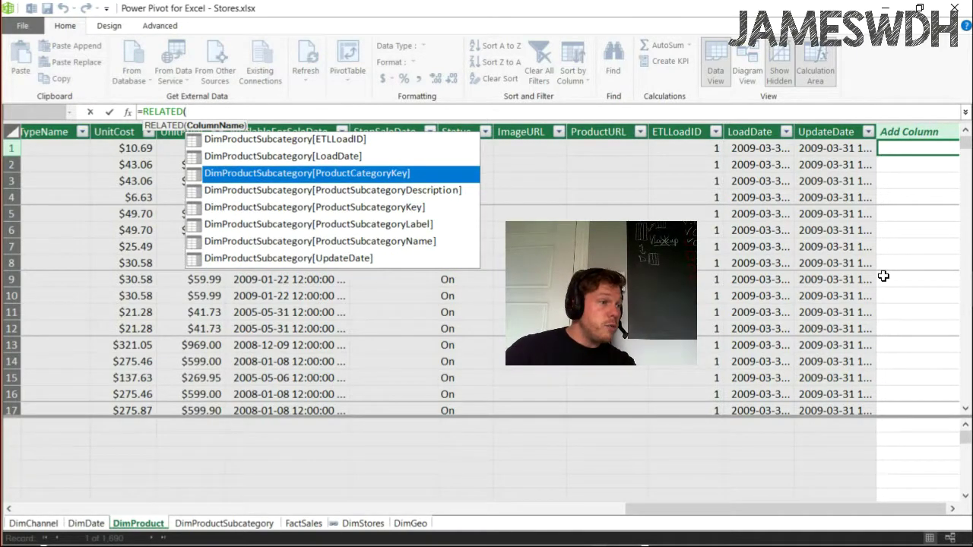
key(Down)
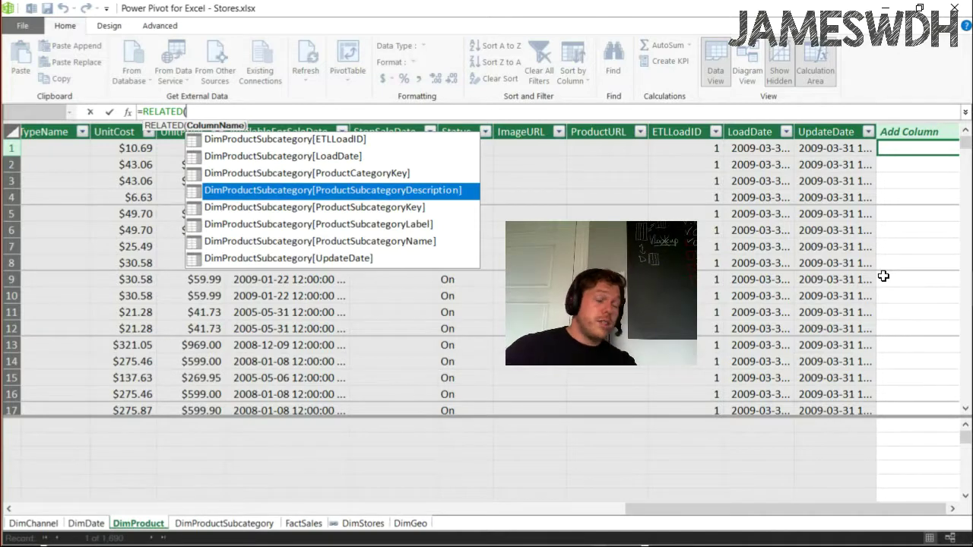
key(Tab)
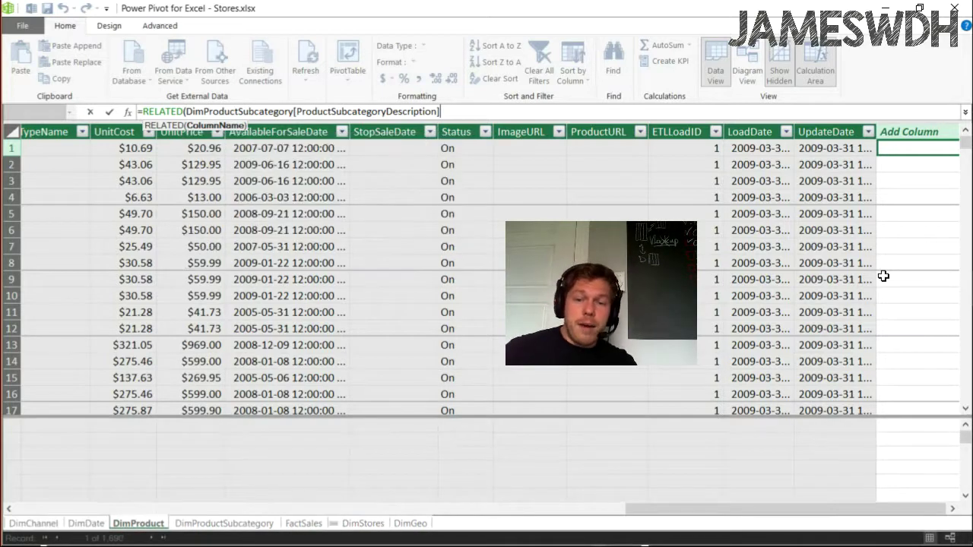
text())
key(Return)
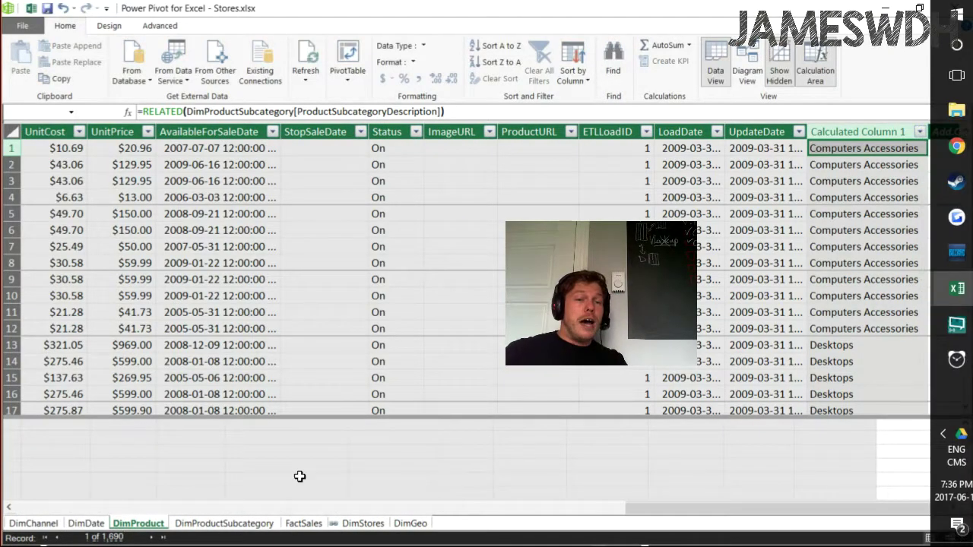
- Start a formula in a new calculated column at the end of the FactSales table
click(303, 524)
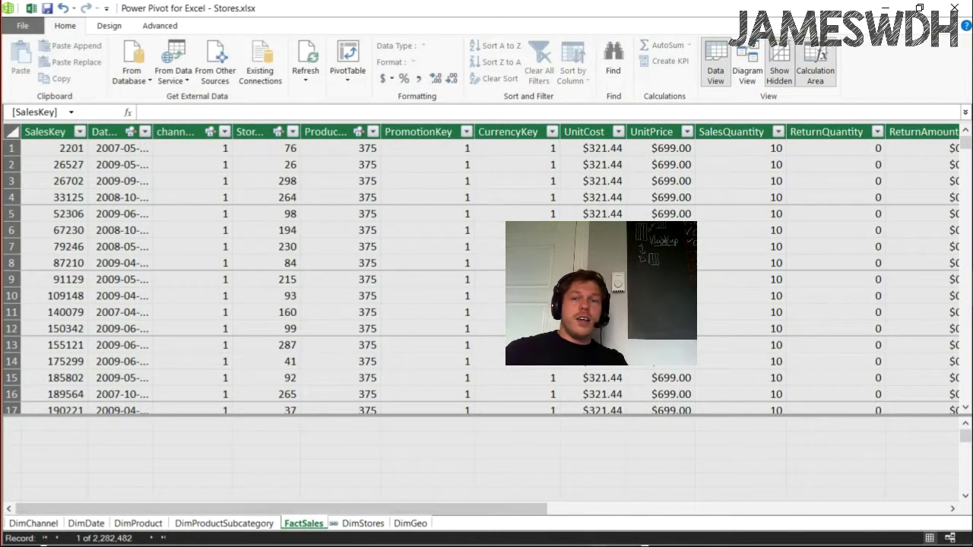
drag(450, 510, 521, 513)
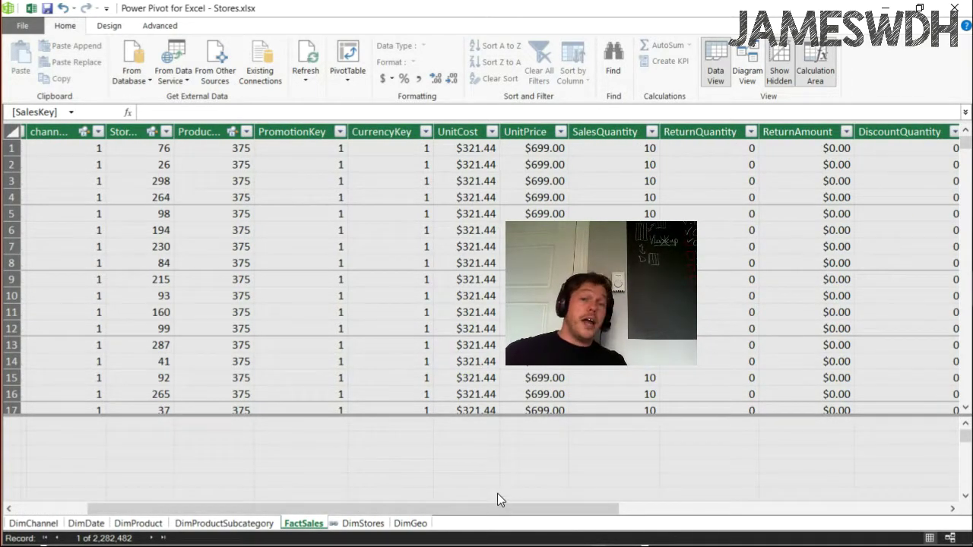
drag(497, 502, 833, 513)
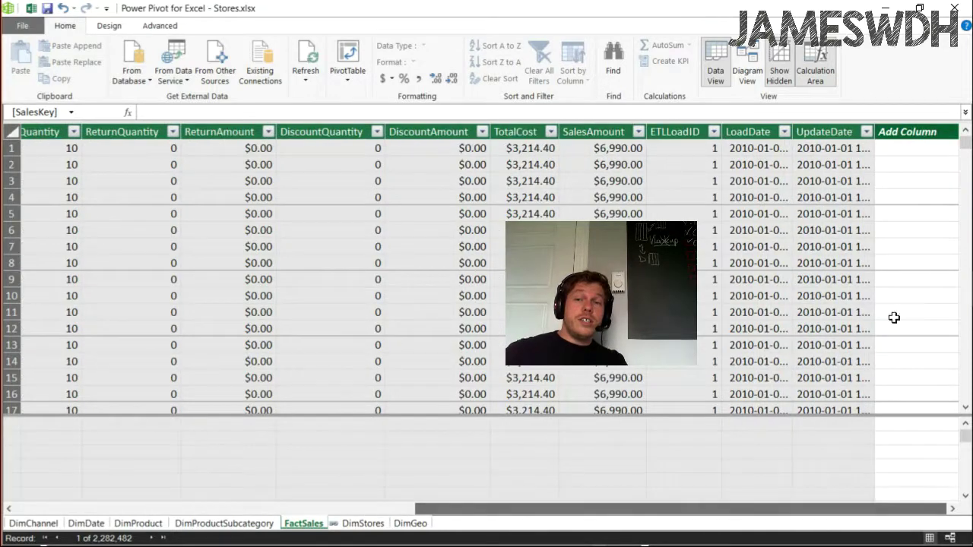
click(902, 150)
text(=)
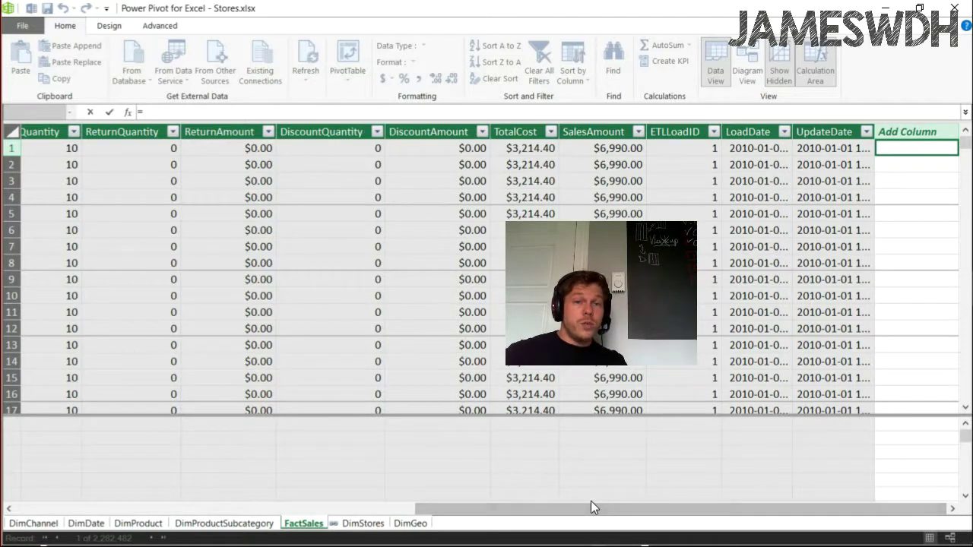
- Complete the new FactSales column's formula as =FactSales[UnitCost]*1.1
drag(591, 501, 370, 482)
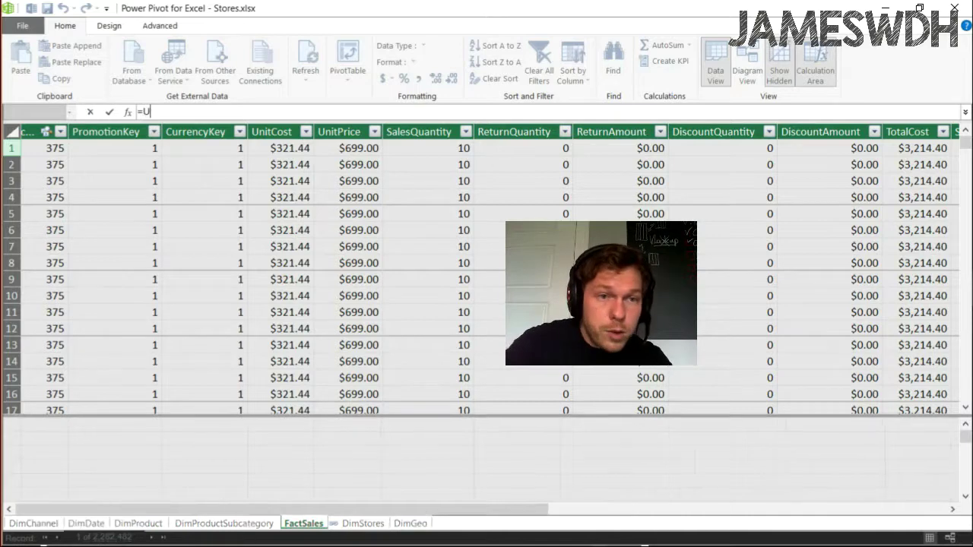
text(UNIT)
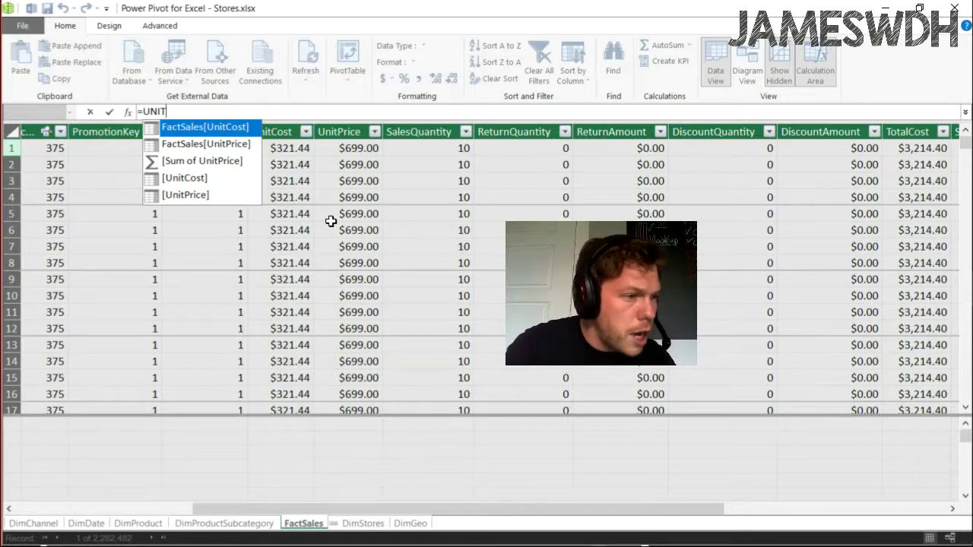
key(Tab)
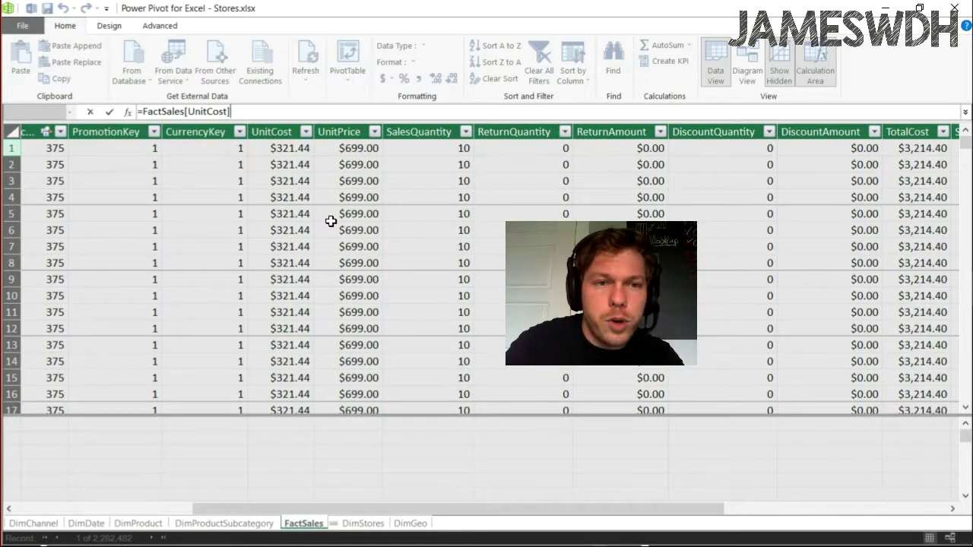
text(*10%)
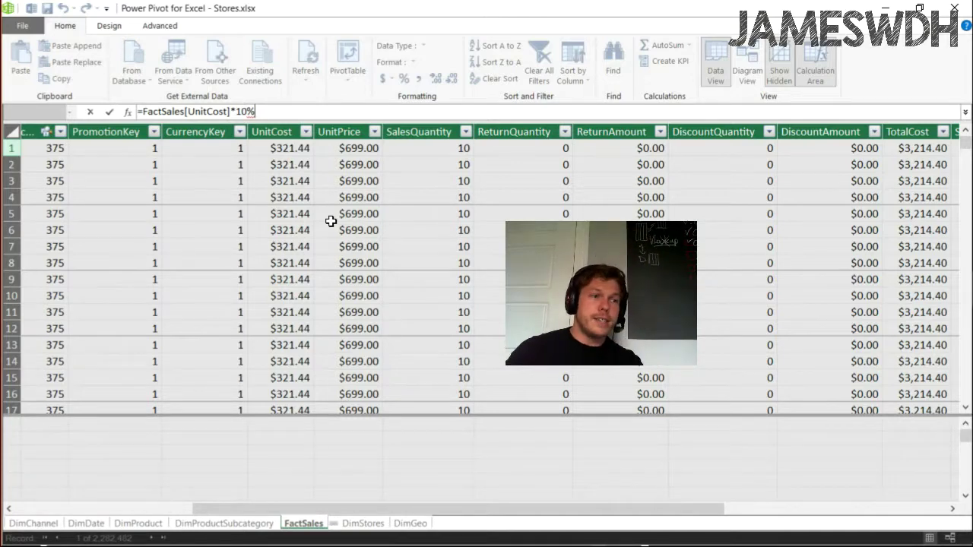
key(BackSpace)
key(BackSpace)
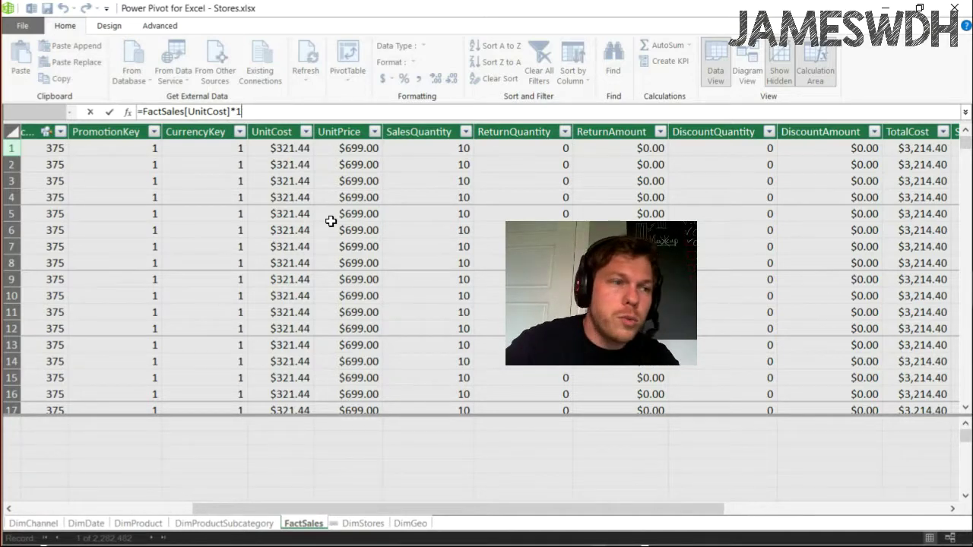
text(.)
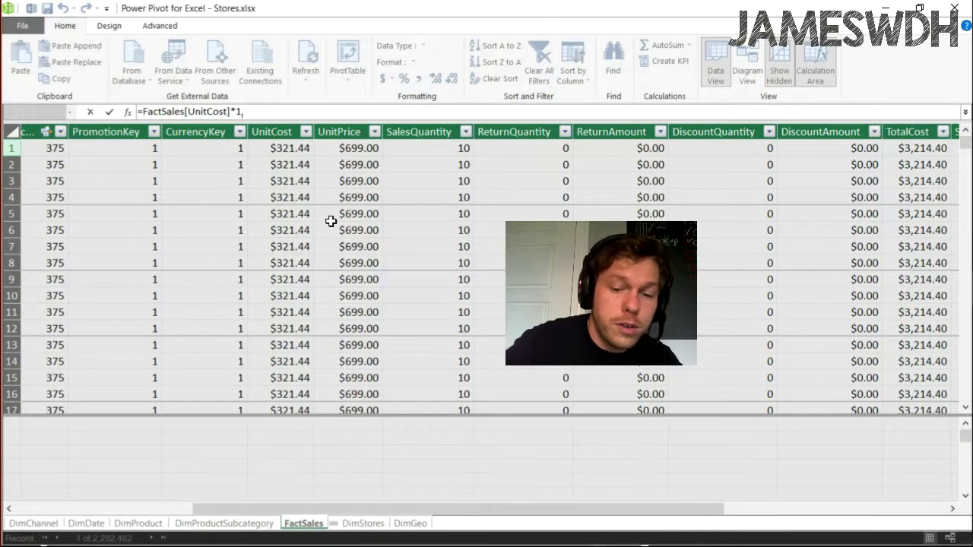
text(1)
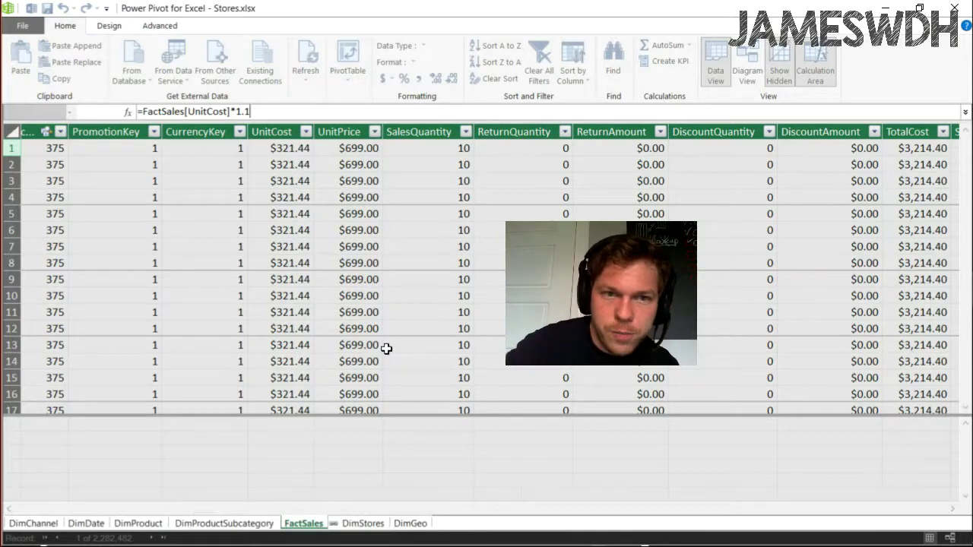
key(Return)
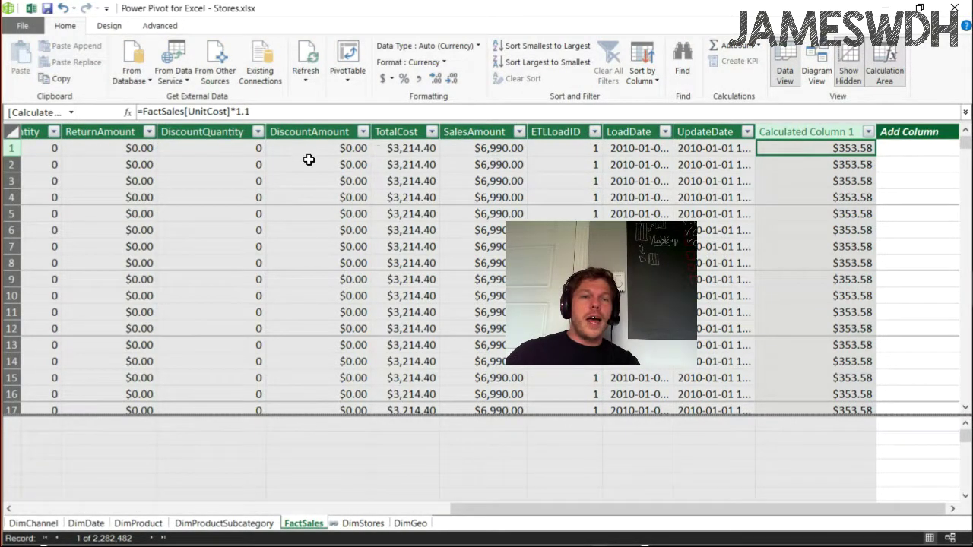
mouse_move(969, 174)
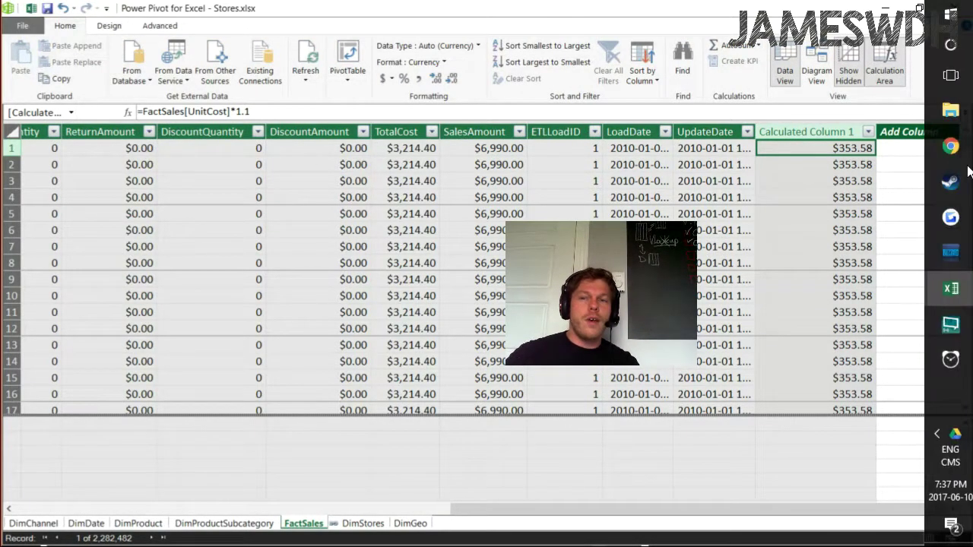
drag(965, 157, 890, 159)
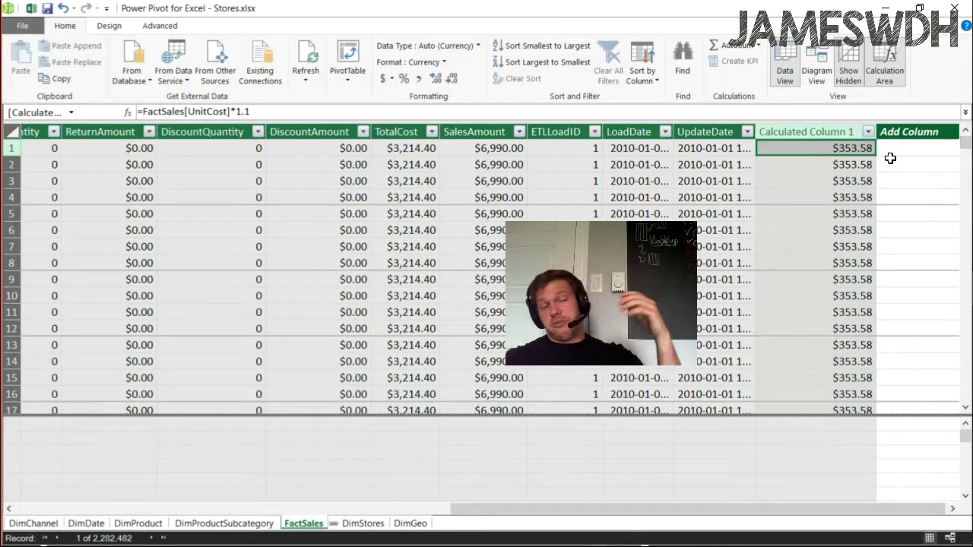